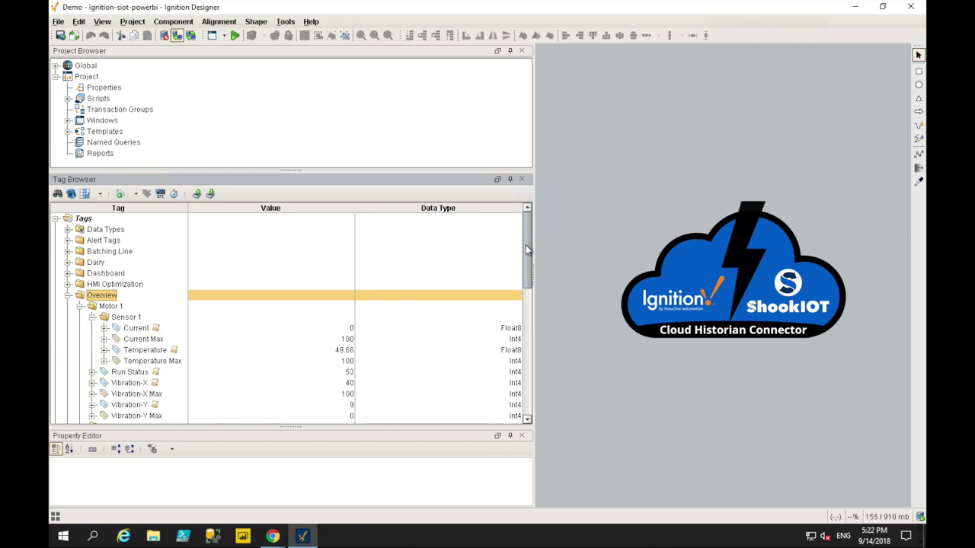
# Scroll the Tag Browser through Motor 2 and Motor 3 tags, then switch to the Gateway Configure page in Chrome
pyautogui.moveTo(526, 249); pyautogui.dragTo(523, 344)
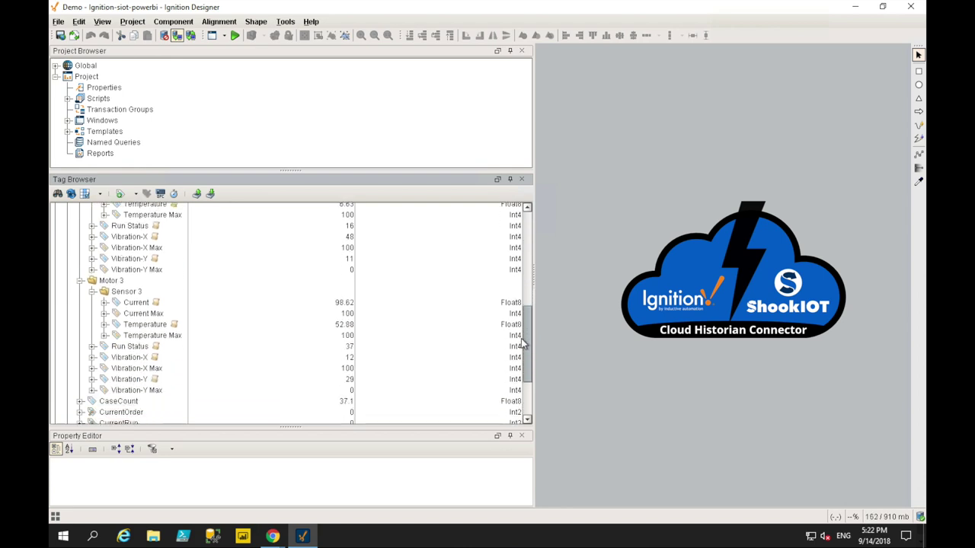
pyautogui.moveTo(523, 344); pyautogui.dragTo(523, 333)
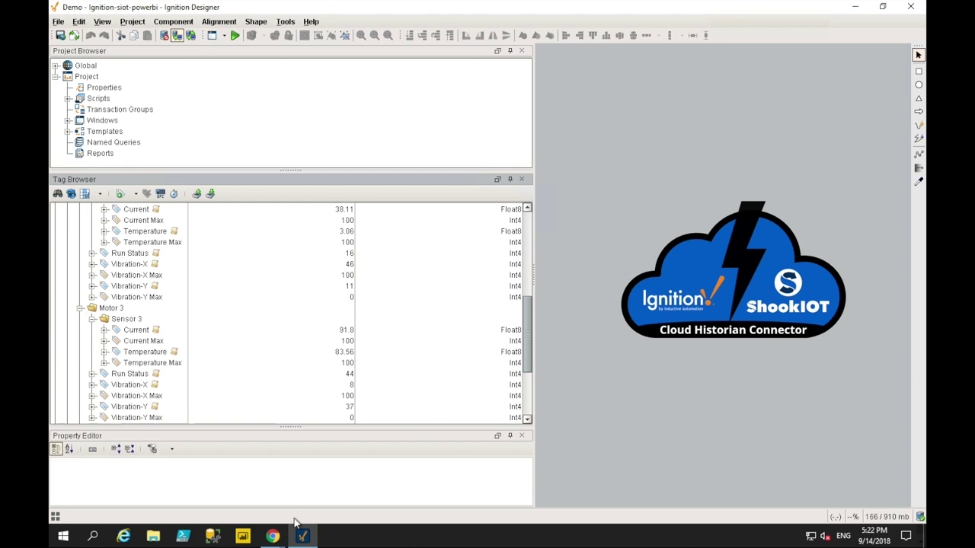
pyautogui.click(273, 535)
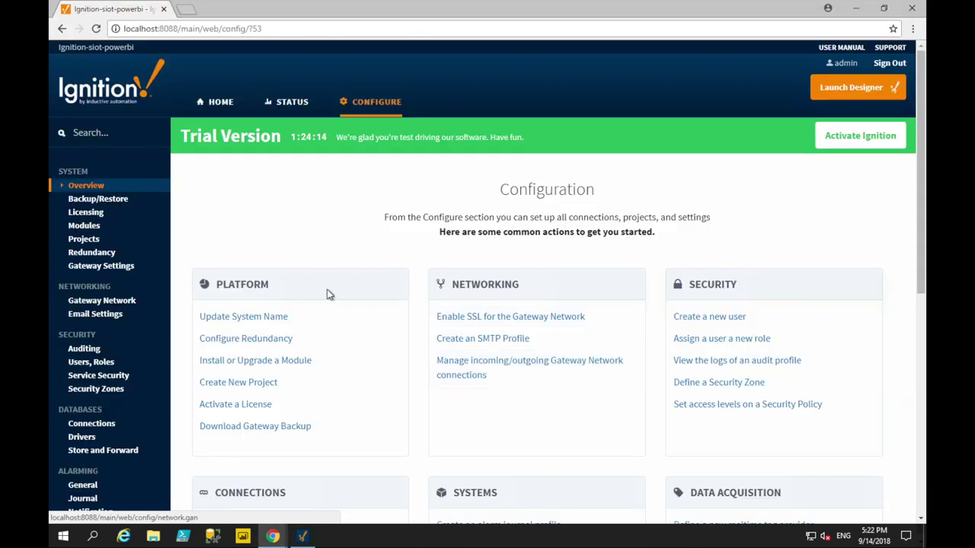
# Install the HistoryProvider.modl module file from the Gateway's Modules page
pyautogui.click(96, 229)
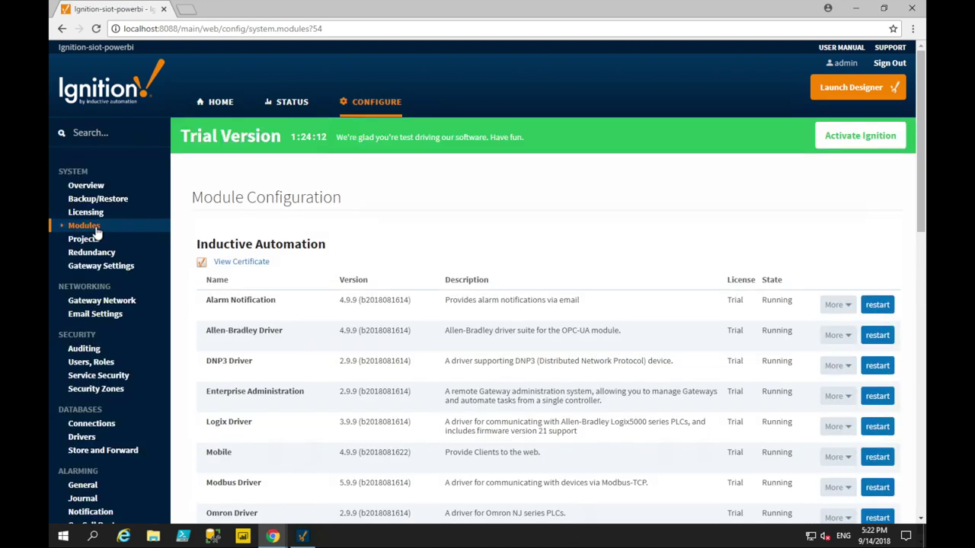
pyautogui.scroll(-15, 362, 278)
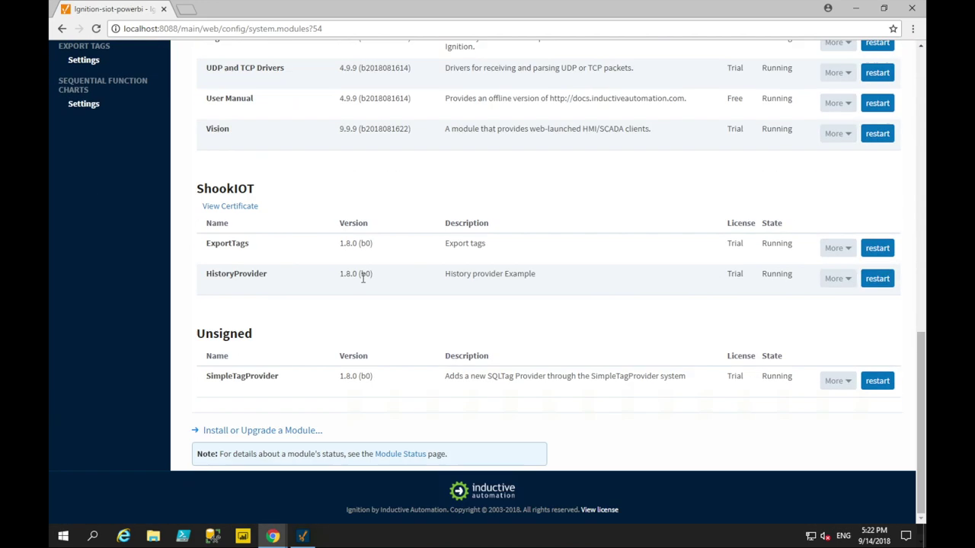
pyautogui.click(268, 431)
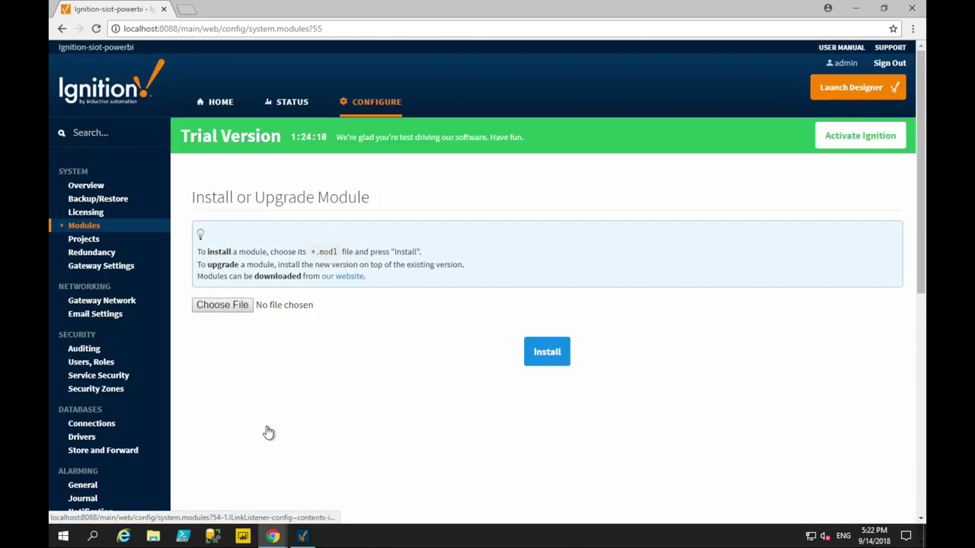
pyautogui.click(239, 310)
pyautogui.click(232, 86)
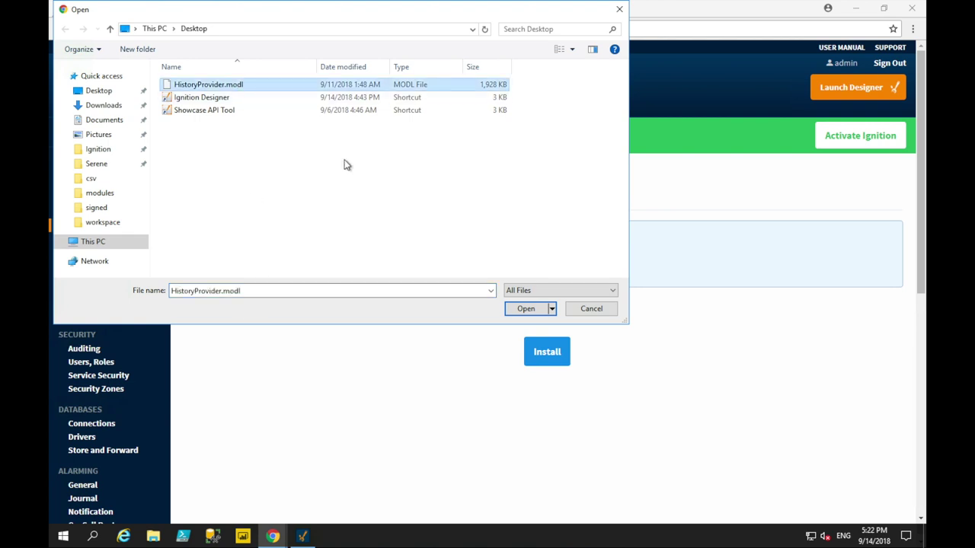
pyautogui.click(509, 306)
pyautogui.click(555, 351)
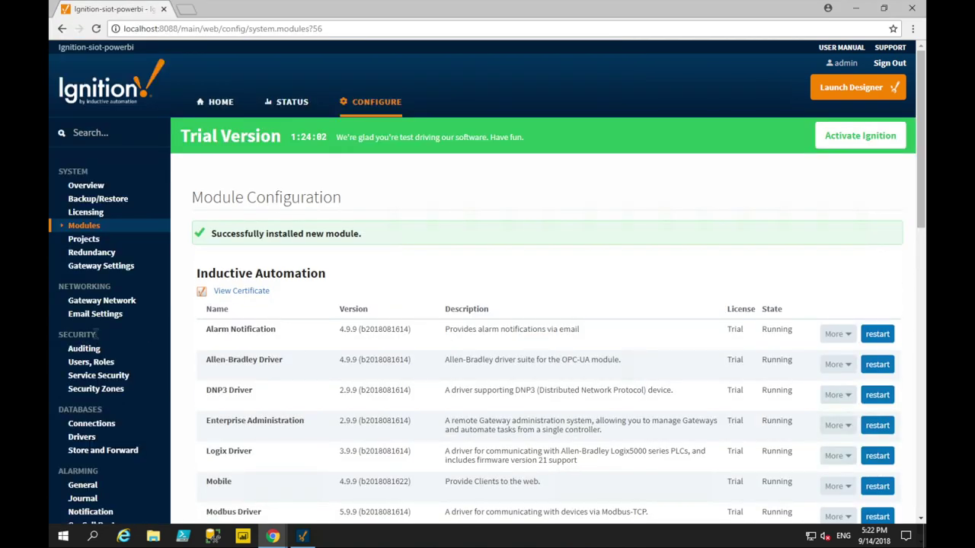
pyautogui.scroll(-2, 96, 339)
pyautogui.scroll(-2, 95, 339)
pyautogui.scroll(-1, 94, 341)
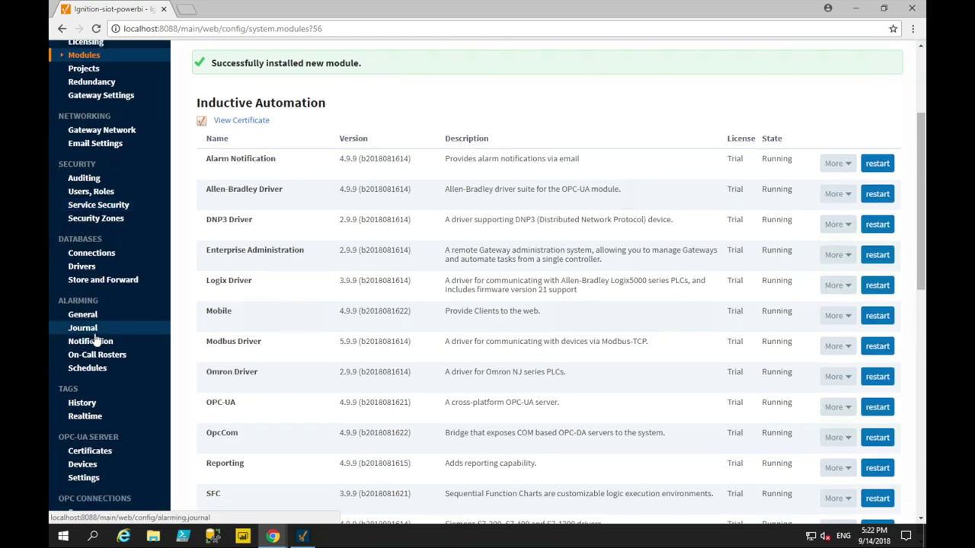
# Create a new IoT Hub Connector history provider and name it 'ShookIOT Cloud Historian'
pyautogui.click(82, 403)
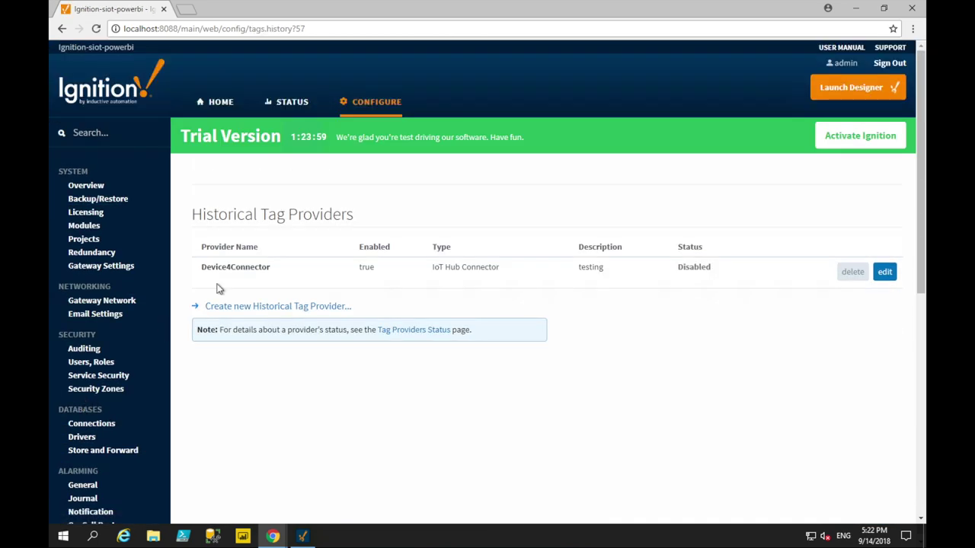
pyautogui.click(296, 310)
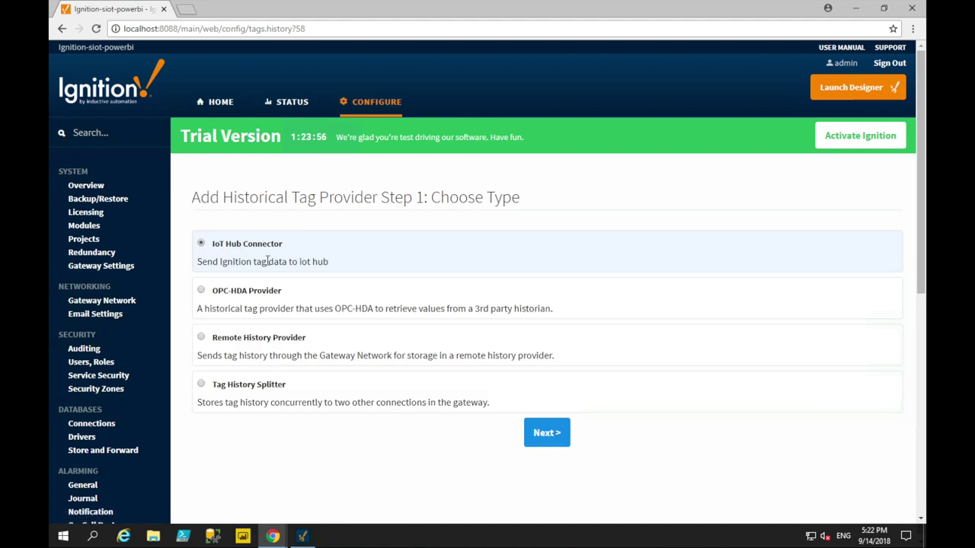
pyautogui.click(542, 431)
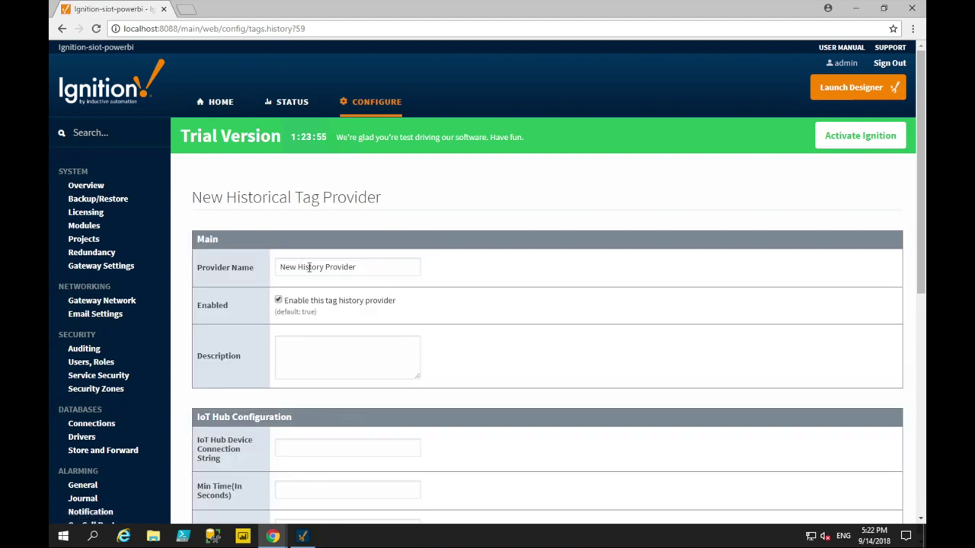
pyautogui.doubleClick(310, 266)
pyautogui.moveTo(363, 270); pyautogui.dragTo(199, 228)
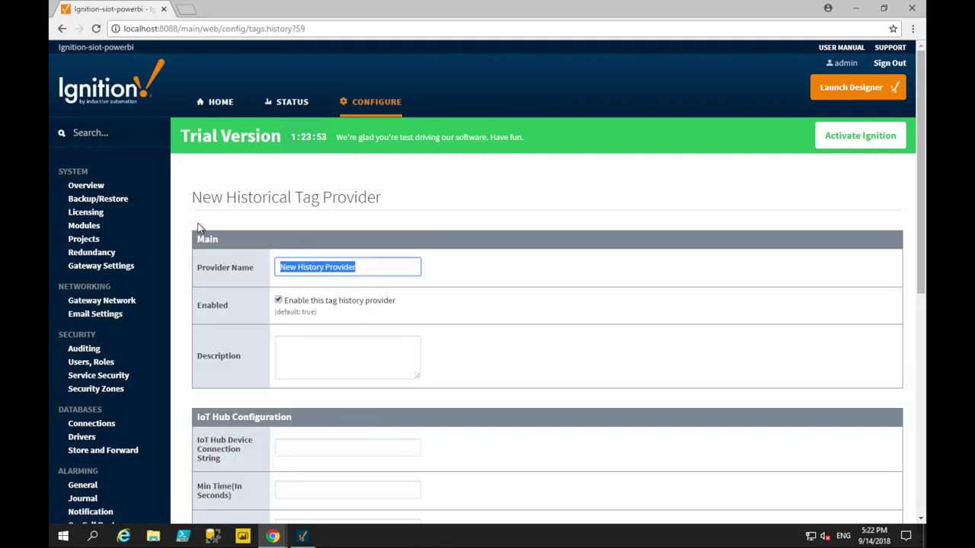
pyautogui.write('ShookIOT Cloud Historian')
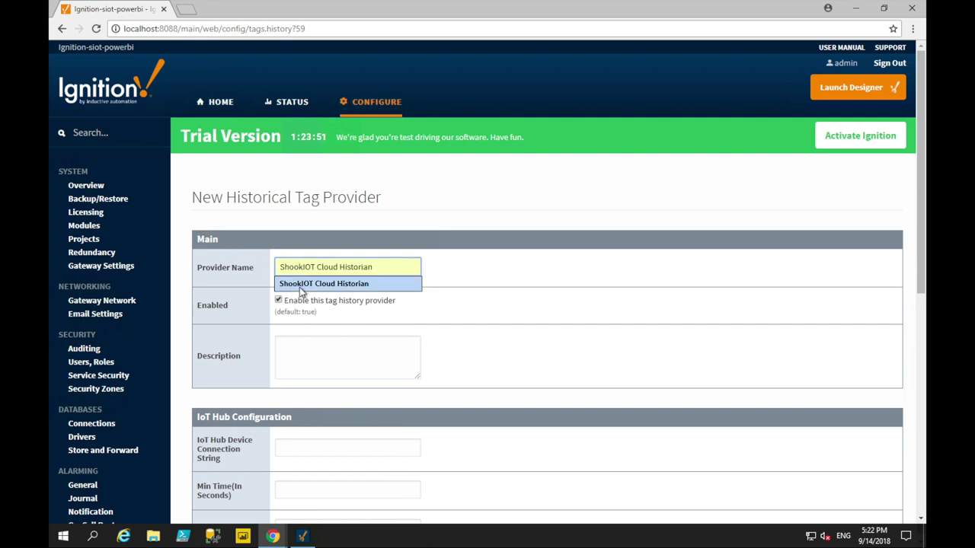
pyautogui.click(300, 285)
pyautogui.scroll(-3, 567, 374)
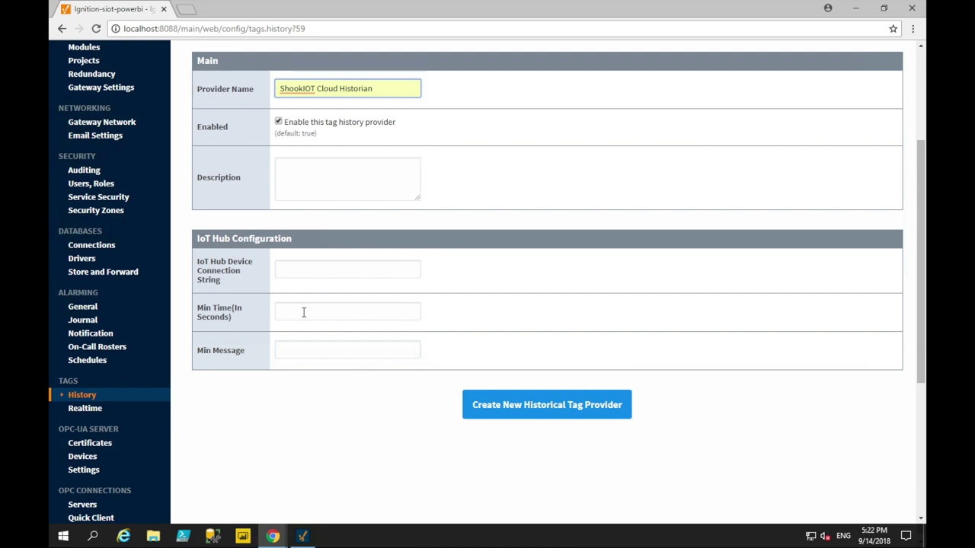
# Set the provider's minimum time to 100 seconds and minimum message count to 10
pyautogui.click(303, 312)
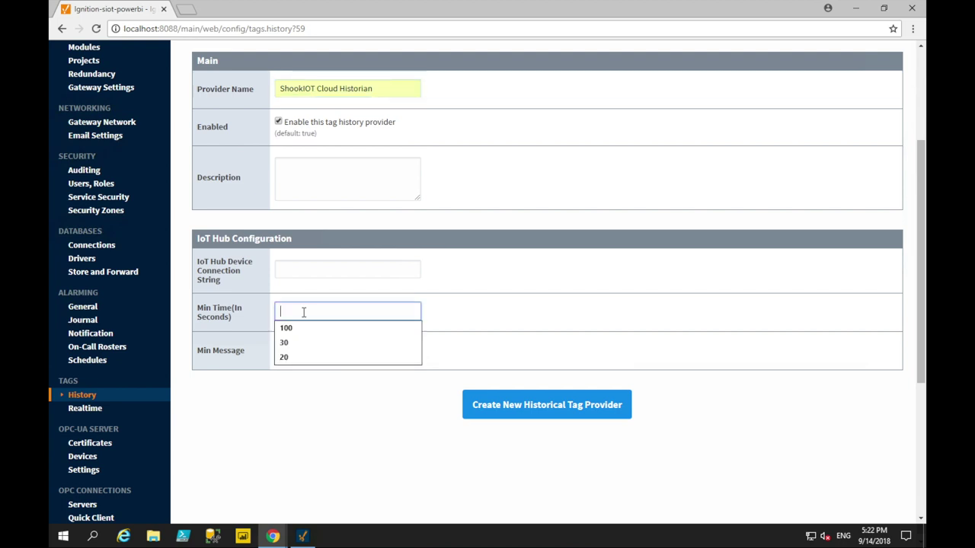
pyautogui.write('1')
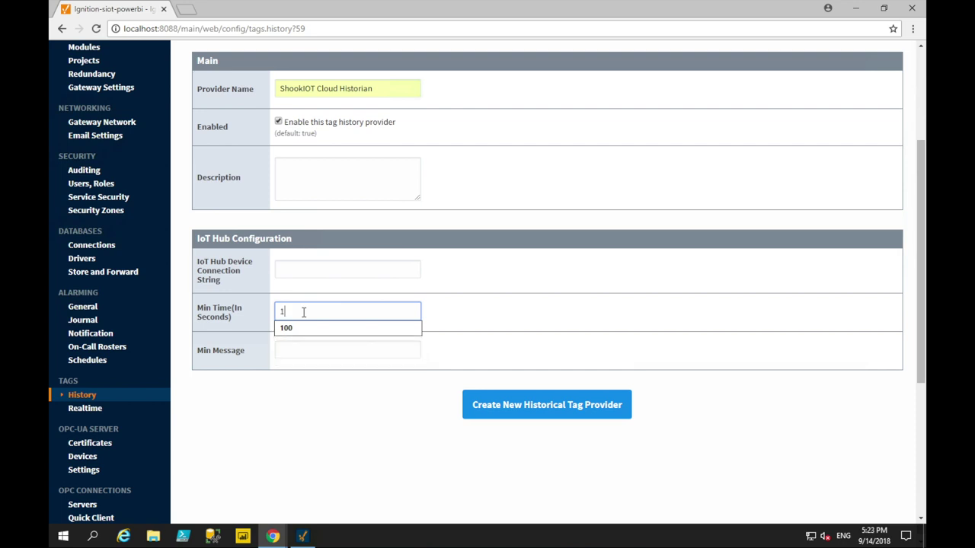
pyautogui.write('00')
pyautogui.click(302, 347)
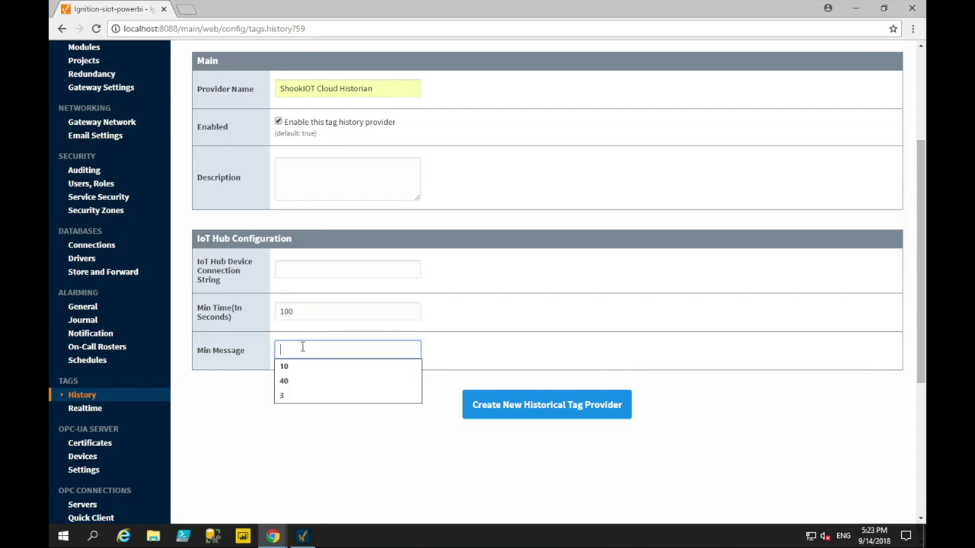
pyautogui.write('10')
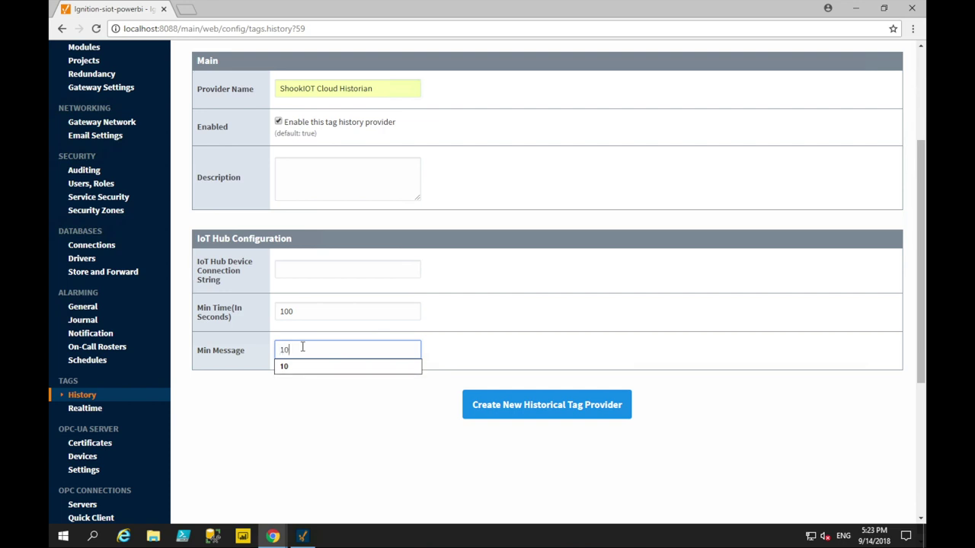
pyautogui.click(308, 399)
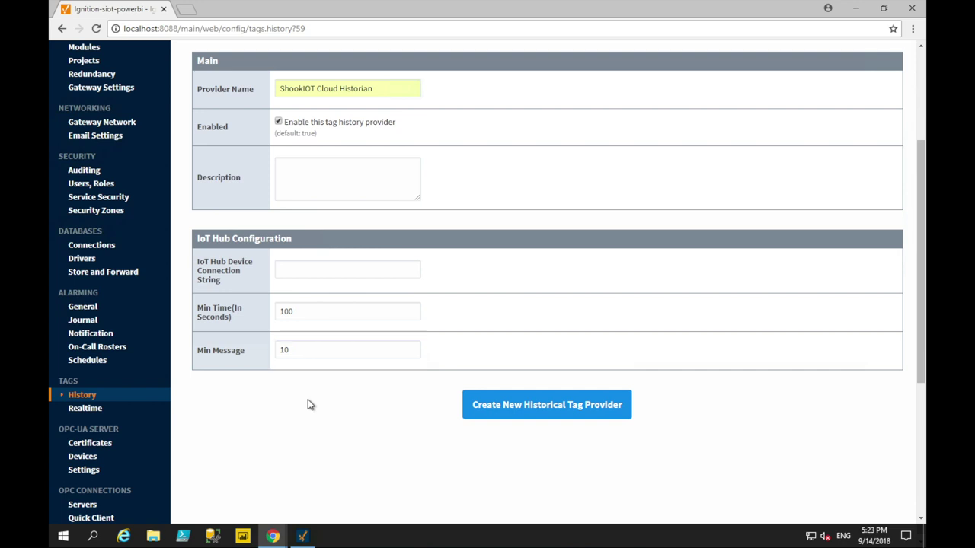
# Paste the IoT Hub connection string, create the provider, and return to Designer
pyautogui.click(303, 265)
pyautogui.hotkey('ctrl', 'v')
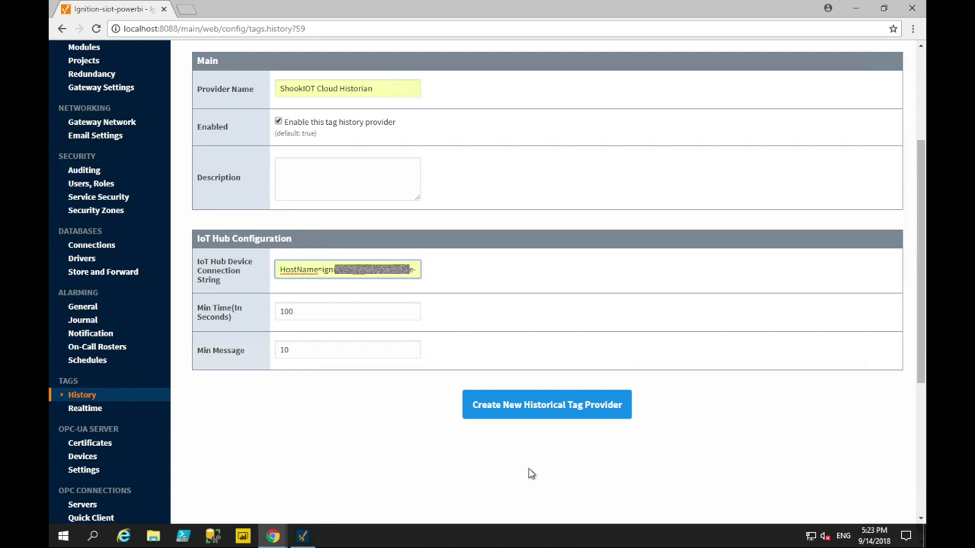
pyautogui.click(556, 405)
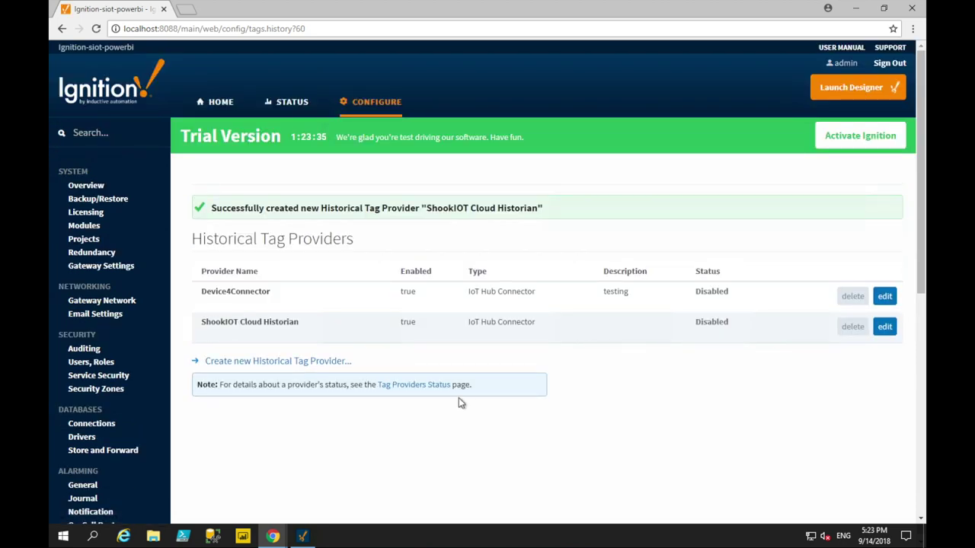
pyautogui.click(302, 536)
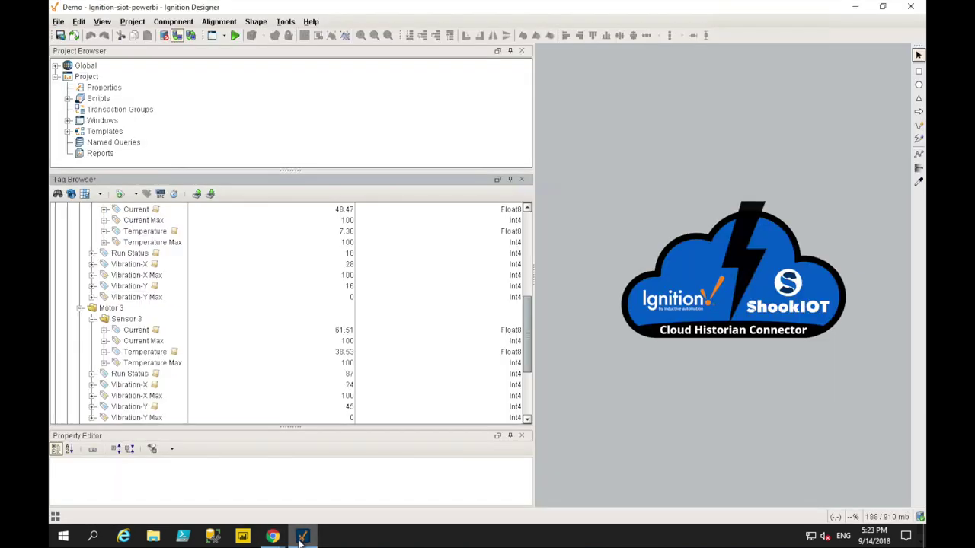
# Set the Sensor 3 Temperature tag's History Provider to shookiot cloud historian
pyautogui.click(153, 354)
pyautogui.rightClick(153, 356)
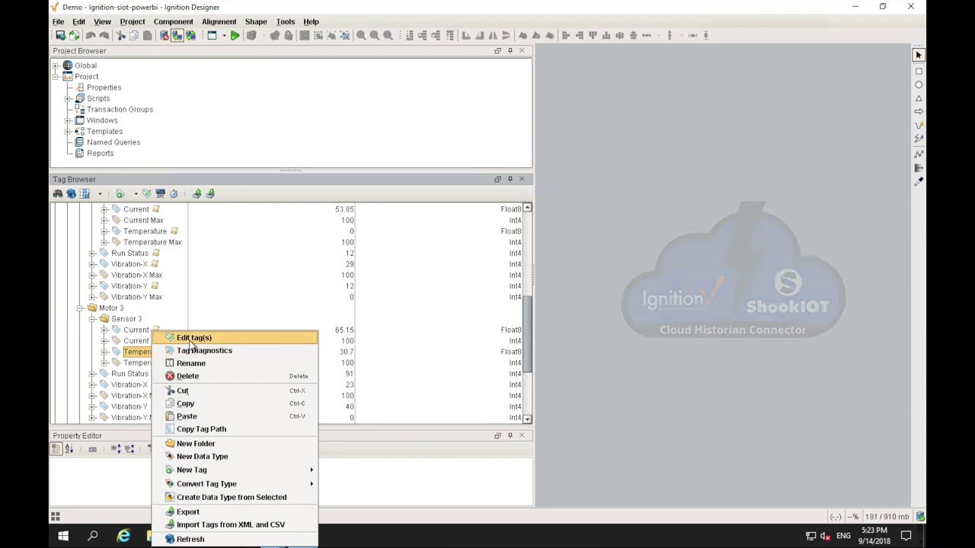
pyautogui.click(190, 341)
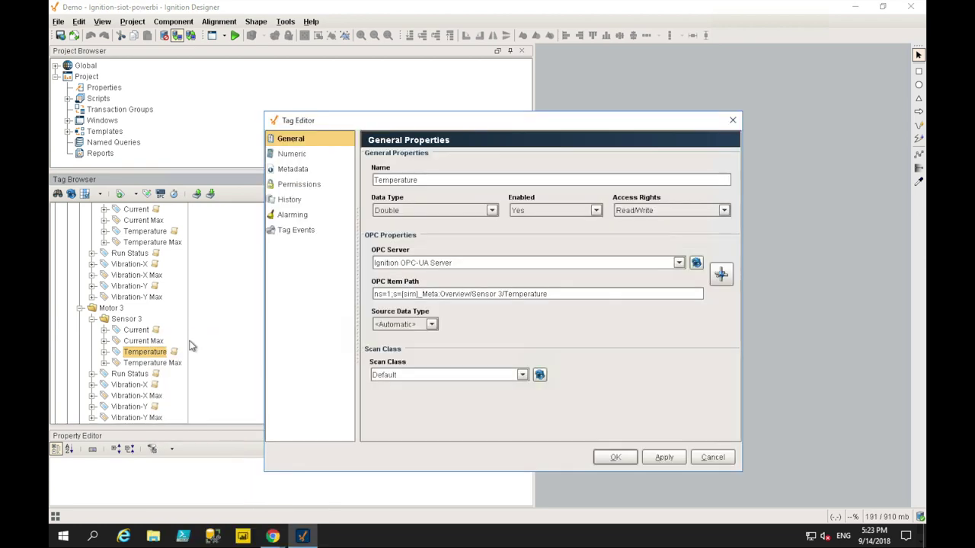
pyautogui.click(291, 201)
pyautogui.click(469, 195)
pyautogui.click(461, 207)
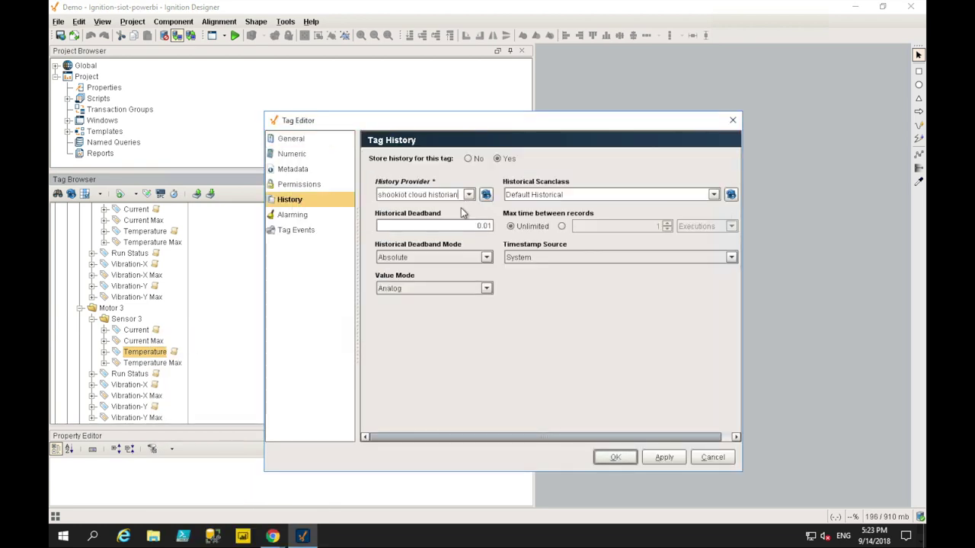
pyautogui.click(613, 458)
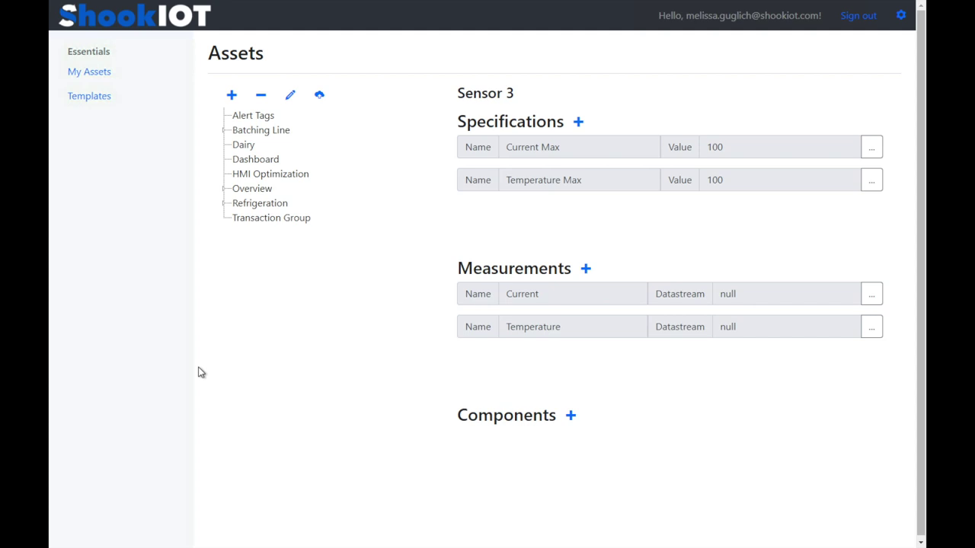
# Expand Overview, Motor 1, Motor 2 and Motor 3 in the Assets tree
pyautogui.click(224, 189)
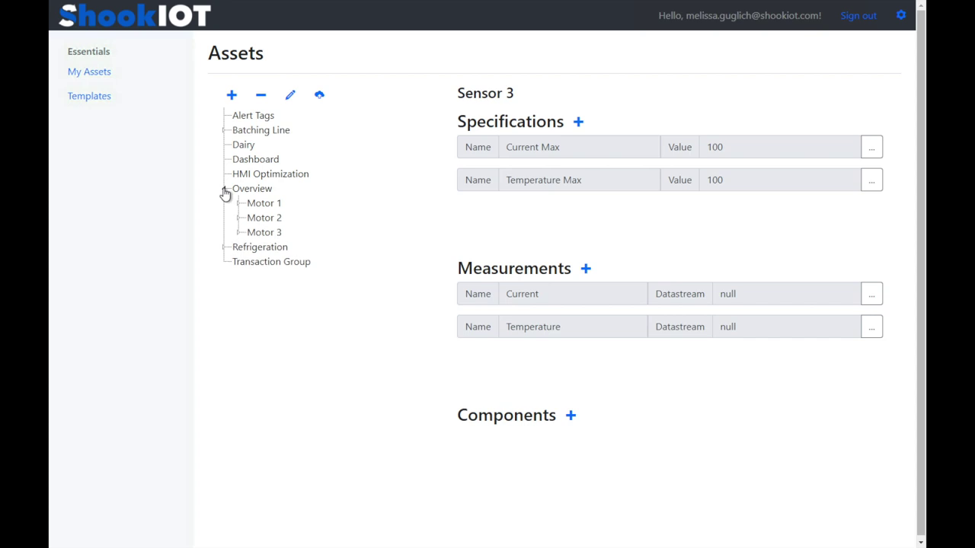
pyautogui.click(238, 204)
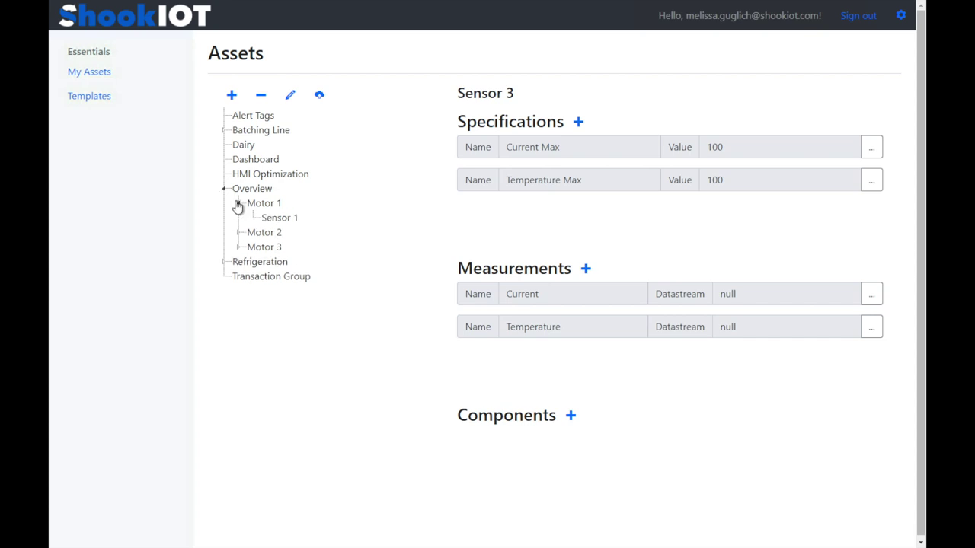
pyautogui.click(237, 234)
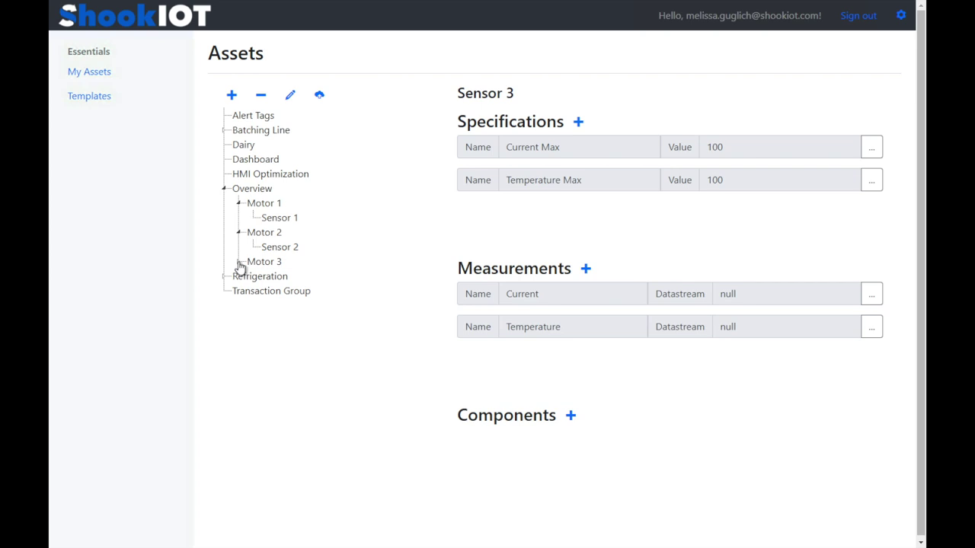
pyautogui.click(240, 264)
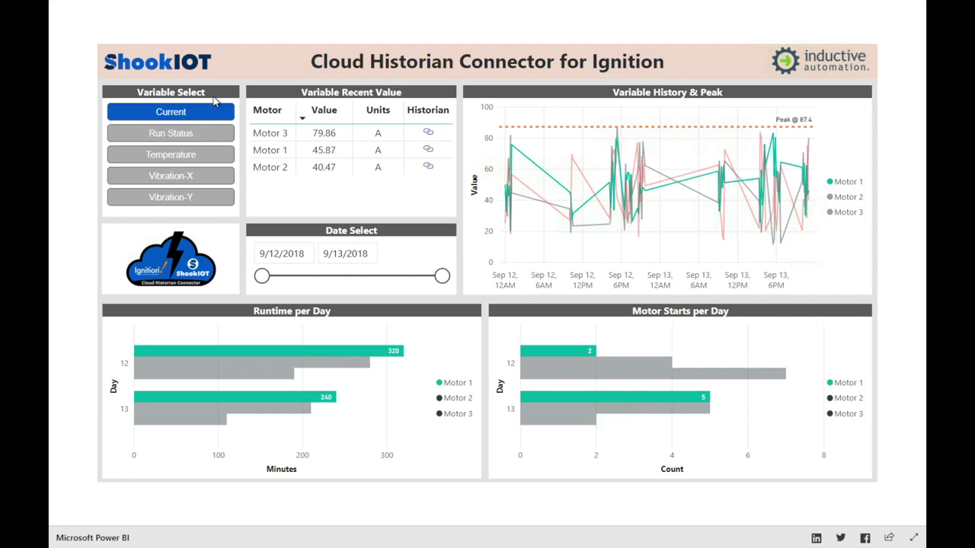
# Cycle through Run Status, Temperature, Vibration-X and Vibration-Y, then show Temperature filtered to Motor 3
pyautogui.click(201, 134)
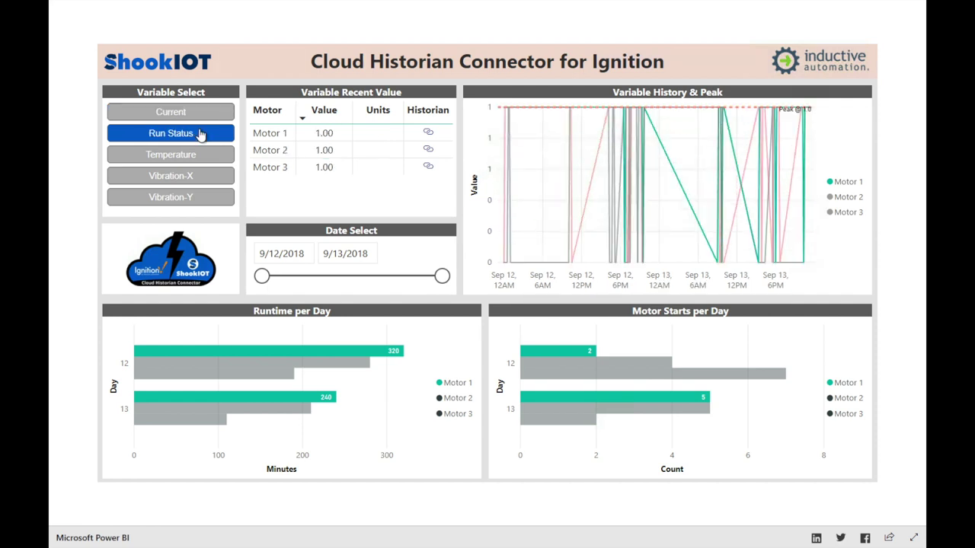
pyautogui.click(198, 156)
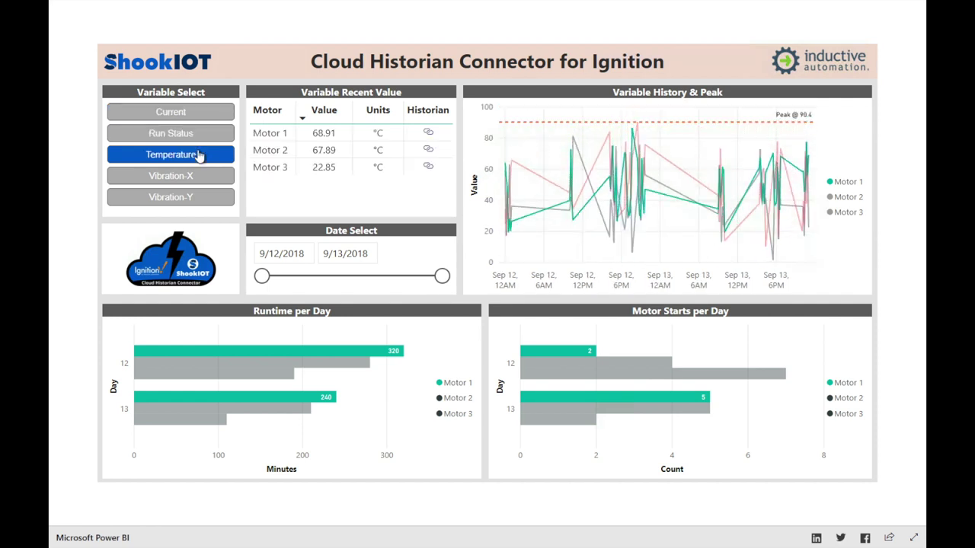
pyautogui.click(196, 177)
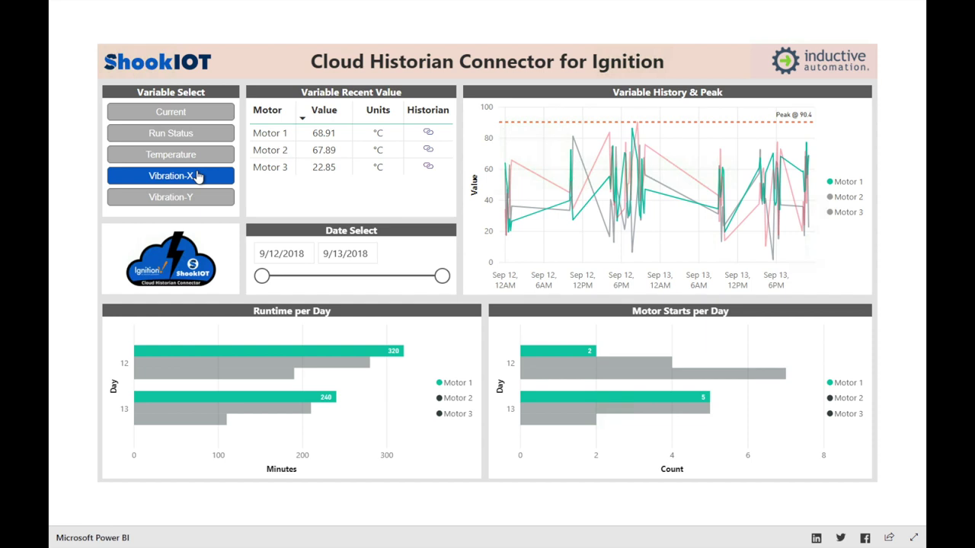
pyautogui.click(198, 199)
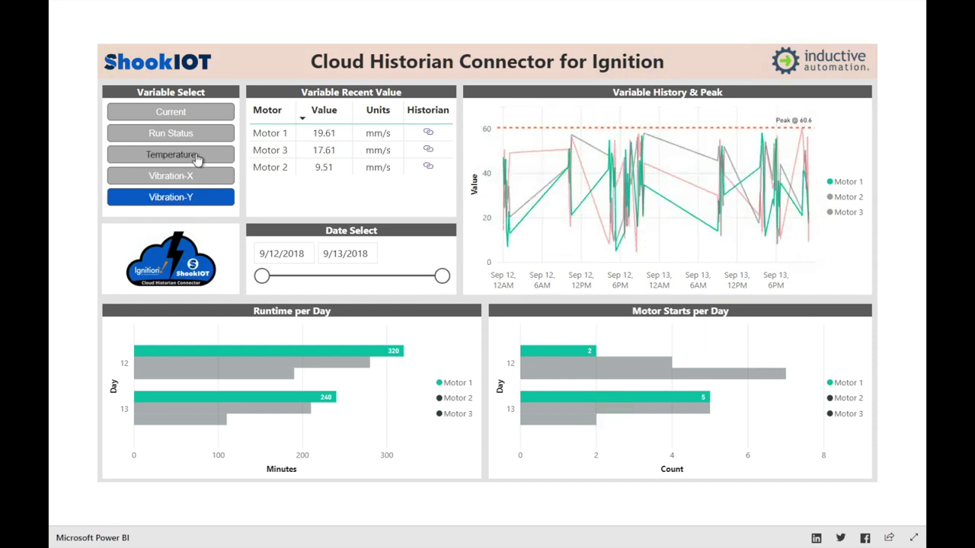
pyautogui.click(197, 155)
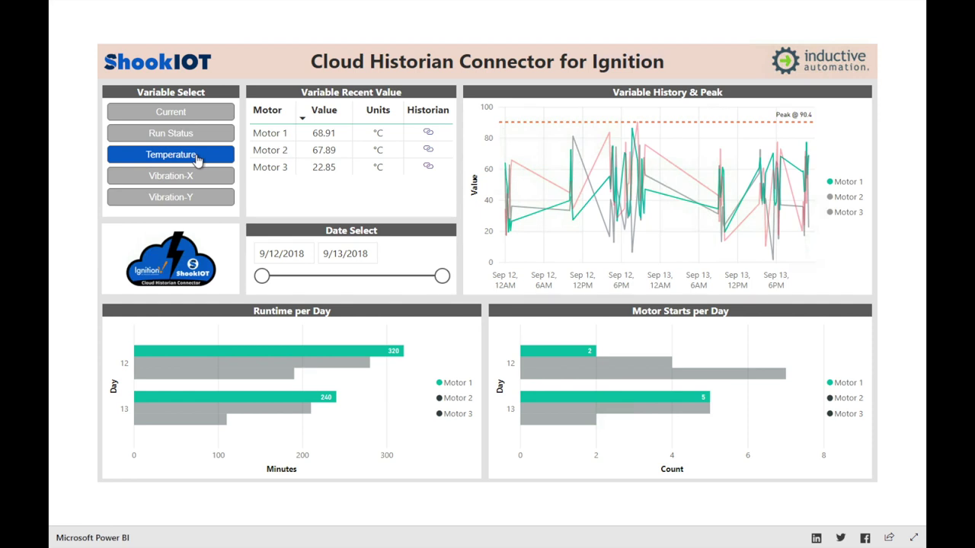
pyautogui.click(284, 173)
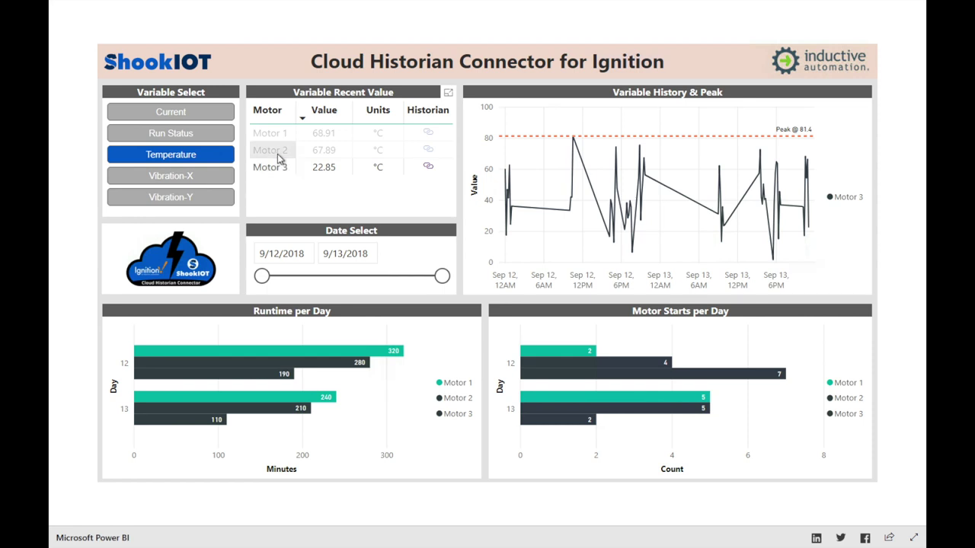
# Filter to Motor 2 temperature, then Motor 3 Vibration-X, then switch back to Temperature
pyautogui.click(278, 156)
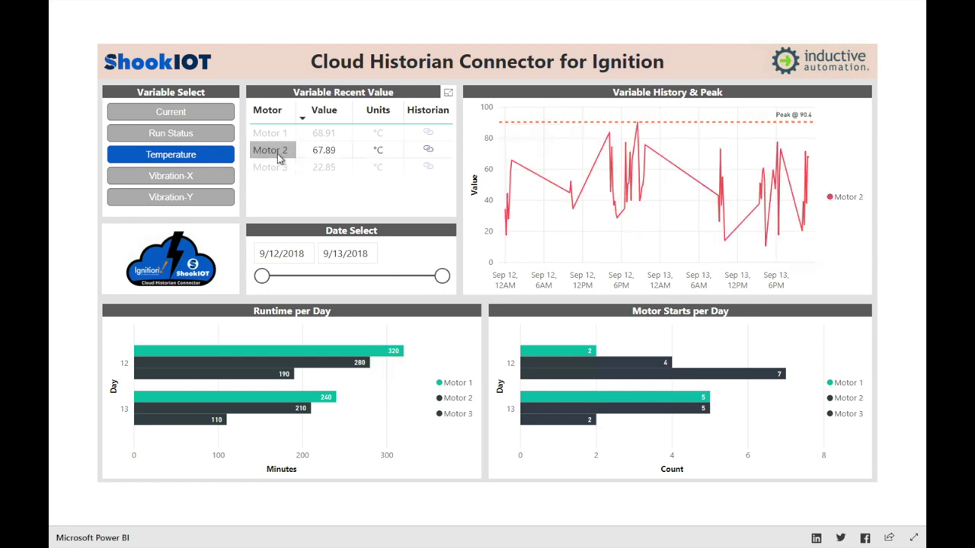
pyautogui.click(207, 180)
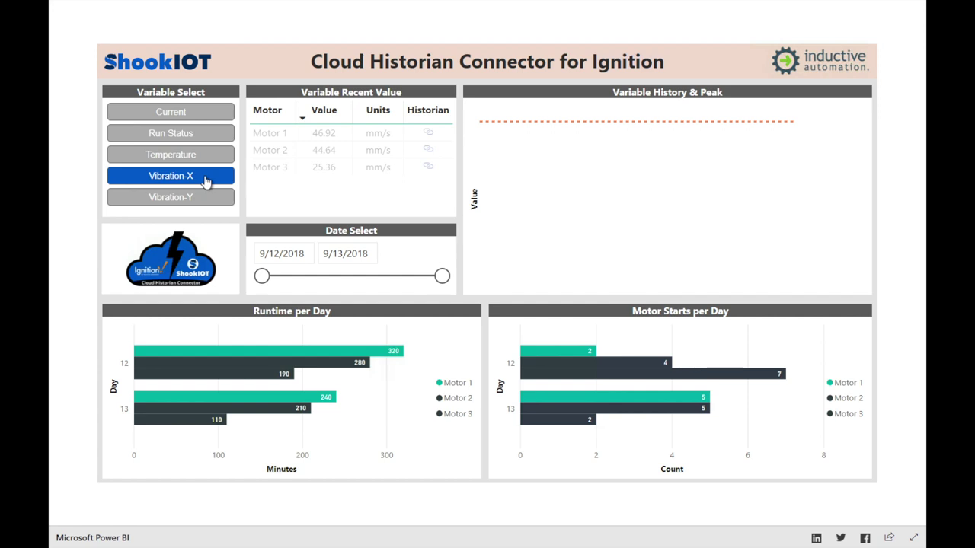
pyautogui.click(278, 167)
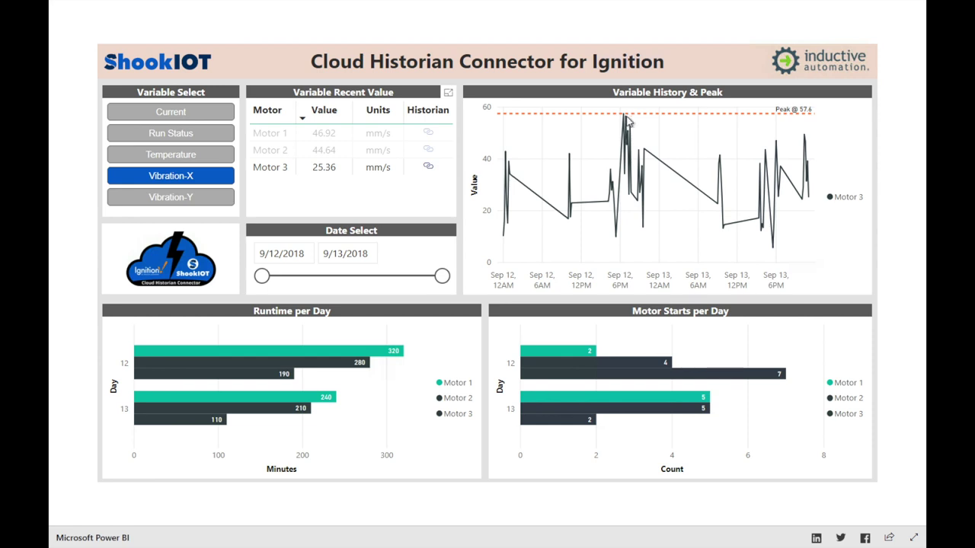
pyautogui.click(190, 156)
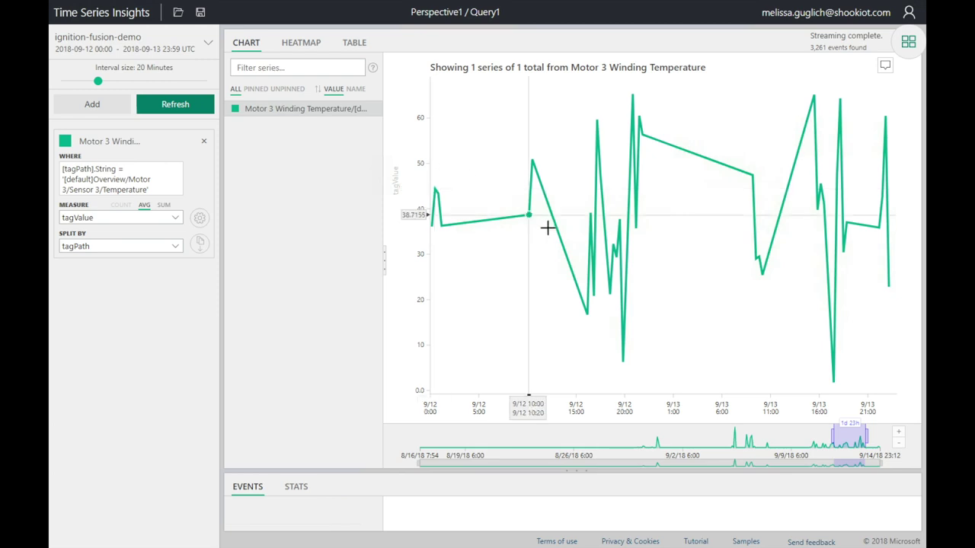
# Zoom the Motor 3 Winding Temperature chart to the 9/12 10:00 – 9/13 1:00 span
pyautogui.moveTo(527, 212); pyautogui.dragTo(666, 246)
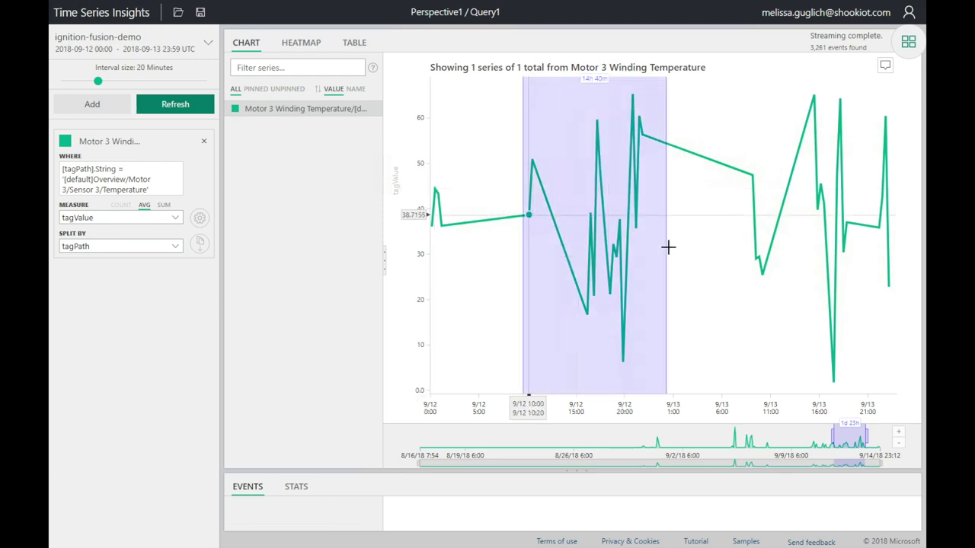
pyautogui.click(607, 242)
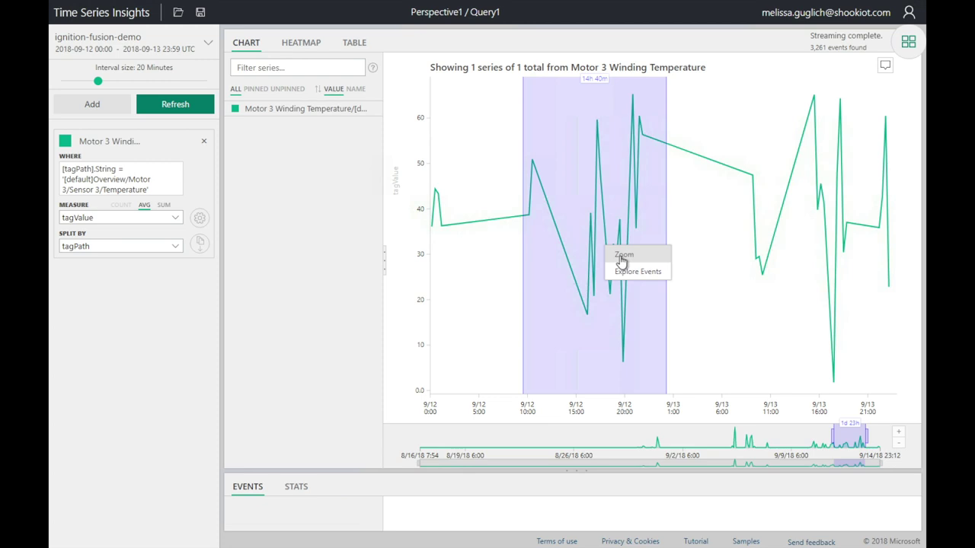
pyautogui.click(621, 255)
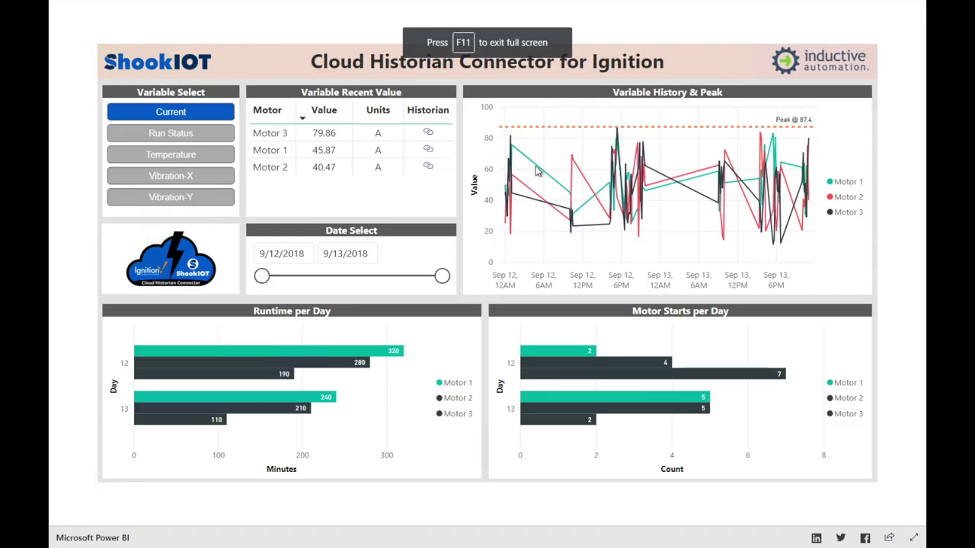
# Highlight Motor 1, Motor 2, then Motor 3 in the Variable History & Peak chart
pyautogui.click(537, 169)
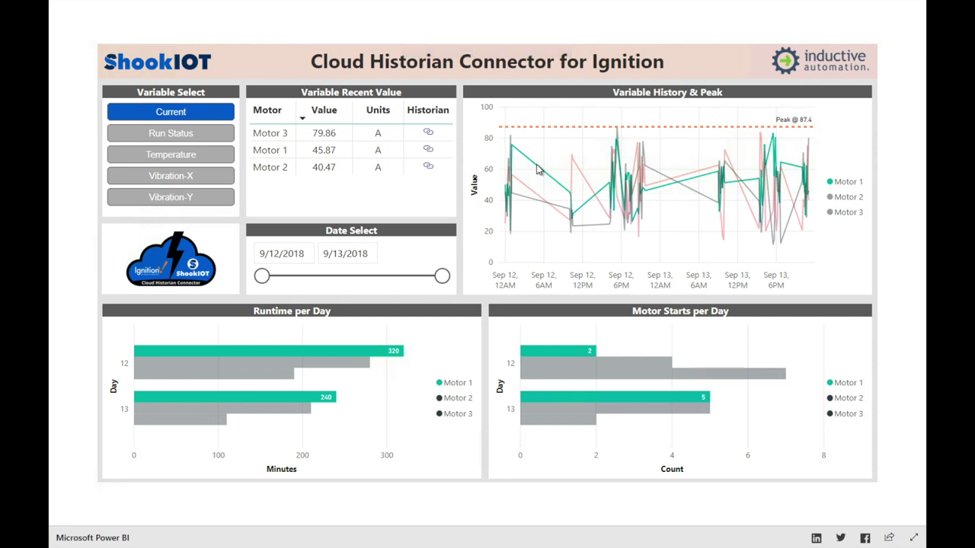
pyautogui.click(527, 192)
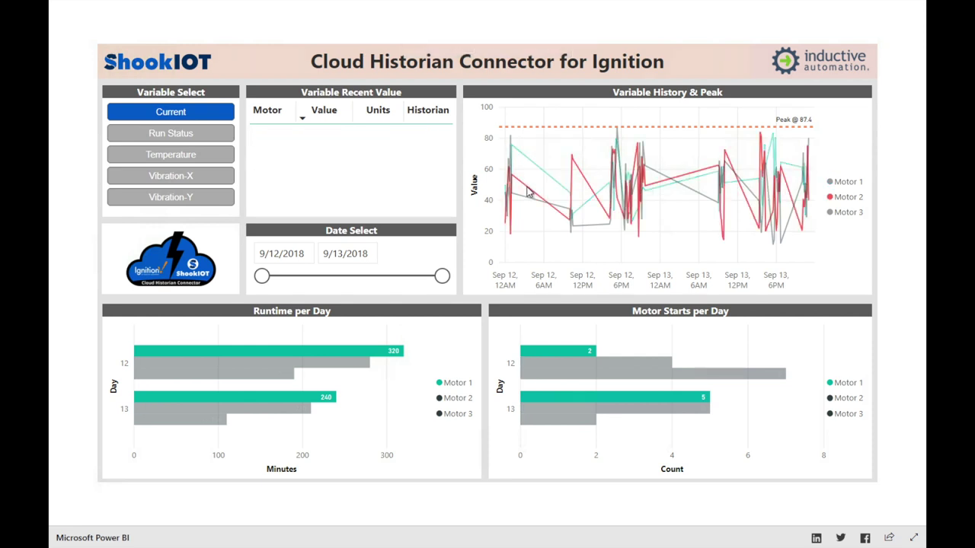
pyautogui.click(596, 231)
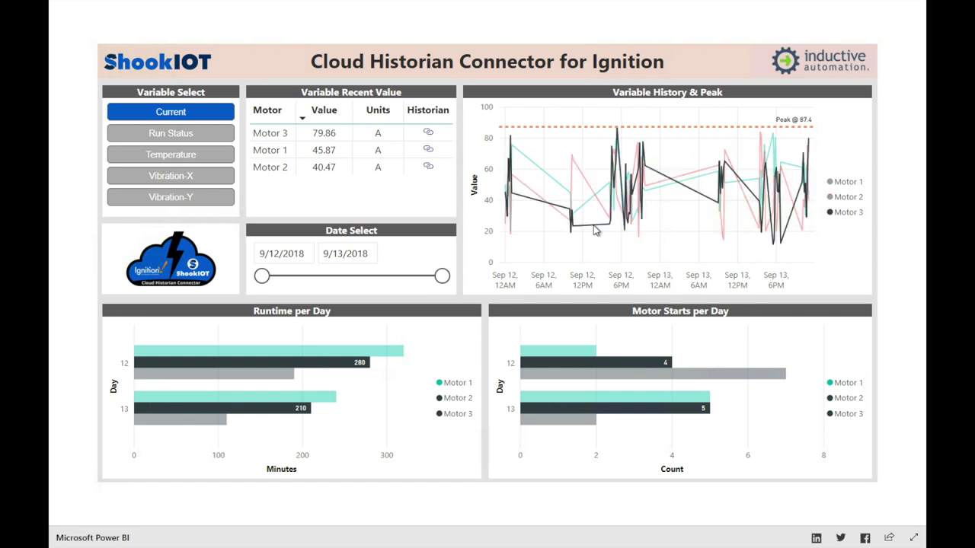